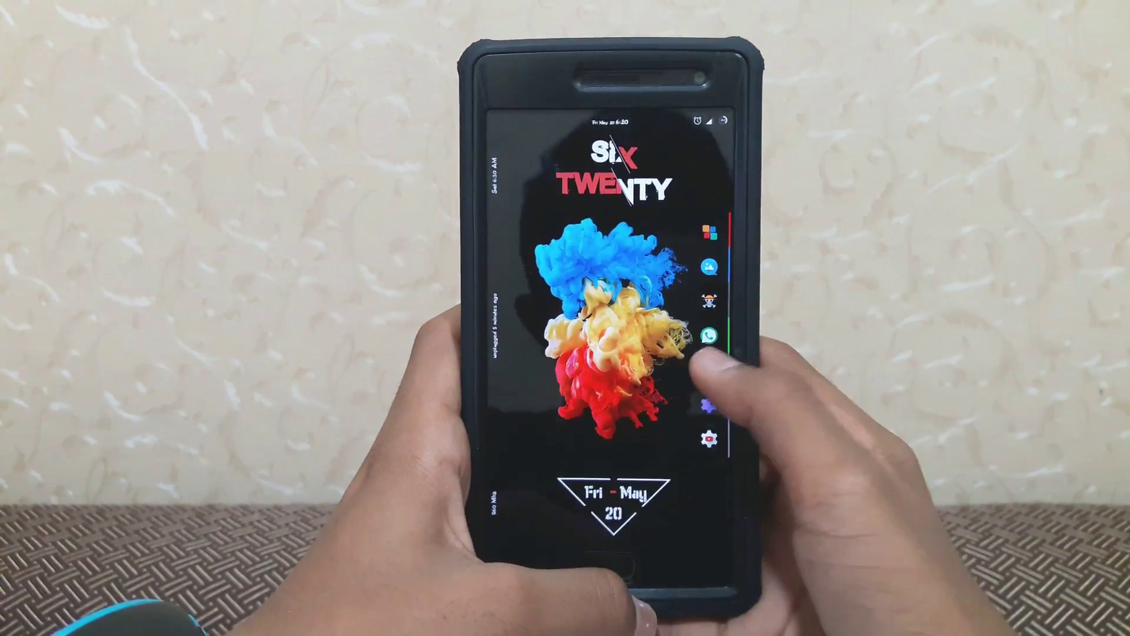
# - Select the Oxydium MM3.0 beta ROM and Firmware zips, then power the phone off
pyautogui.click(708, 402)
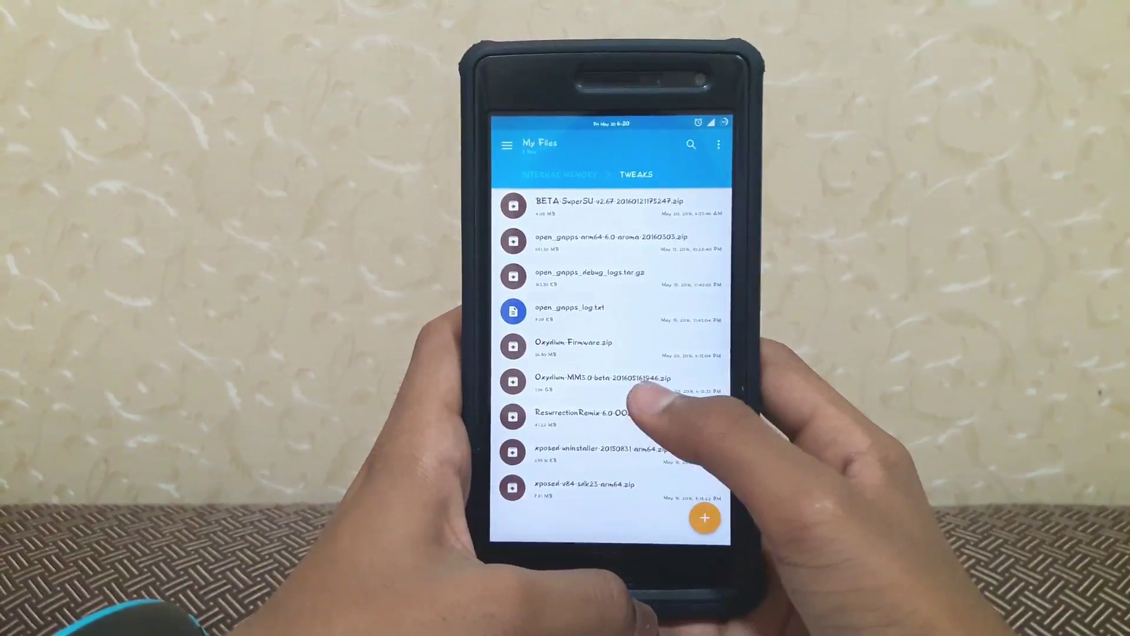
pyautogui.click(662, 380)
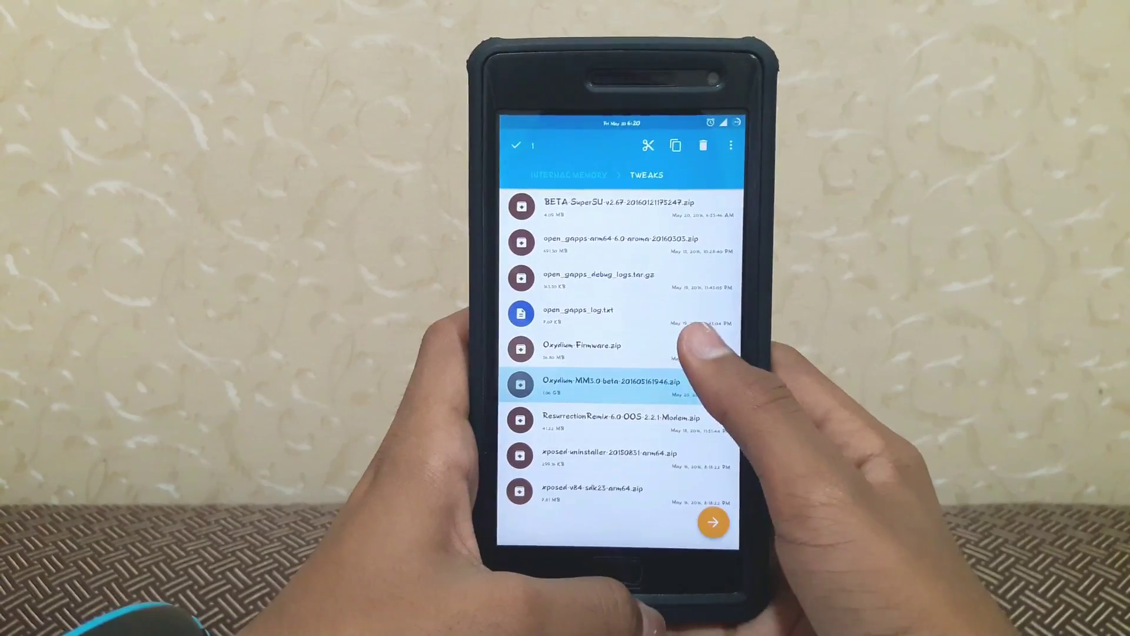
pyautogui.click(693, 340)
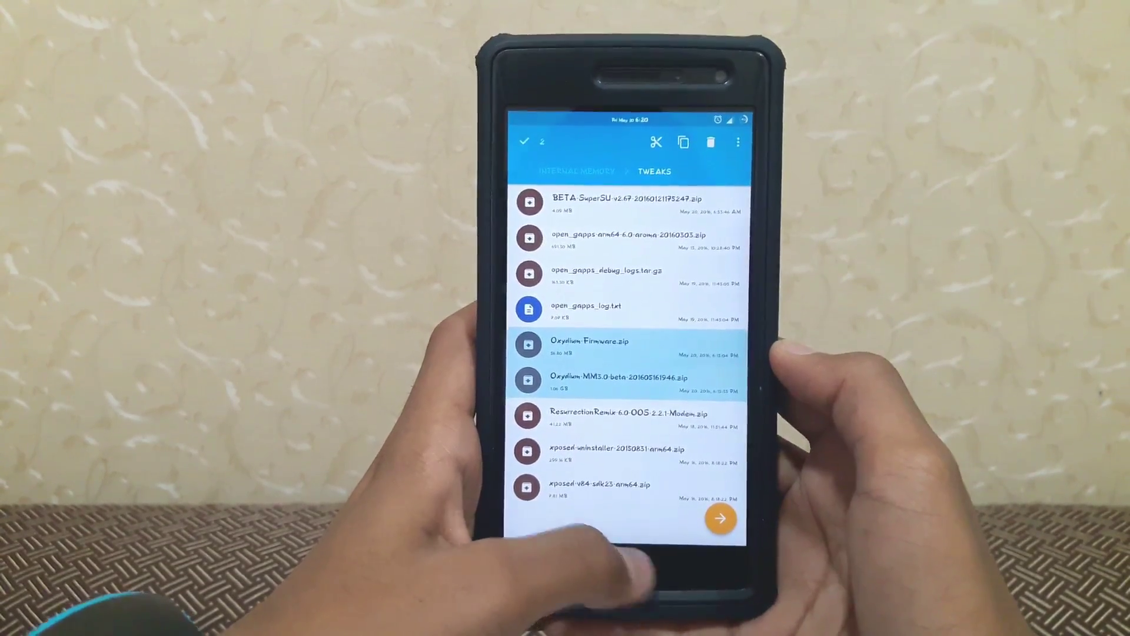
pyautogui.click(622, 565)
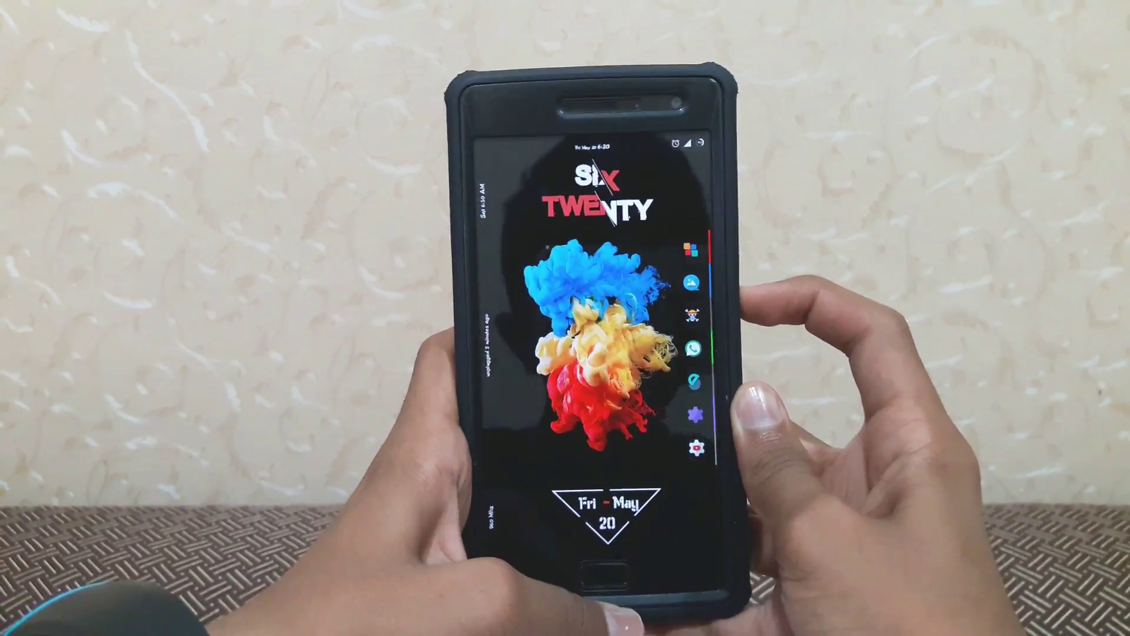
pyautogui.press('XF86PowerOff')
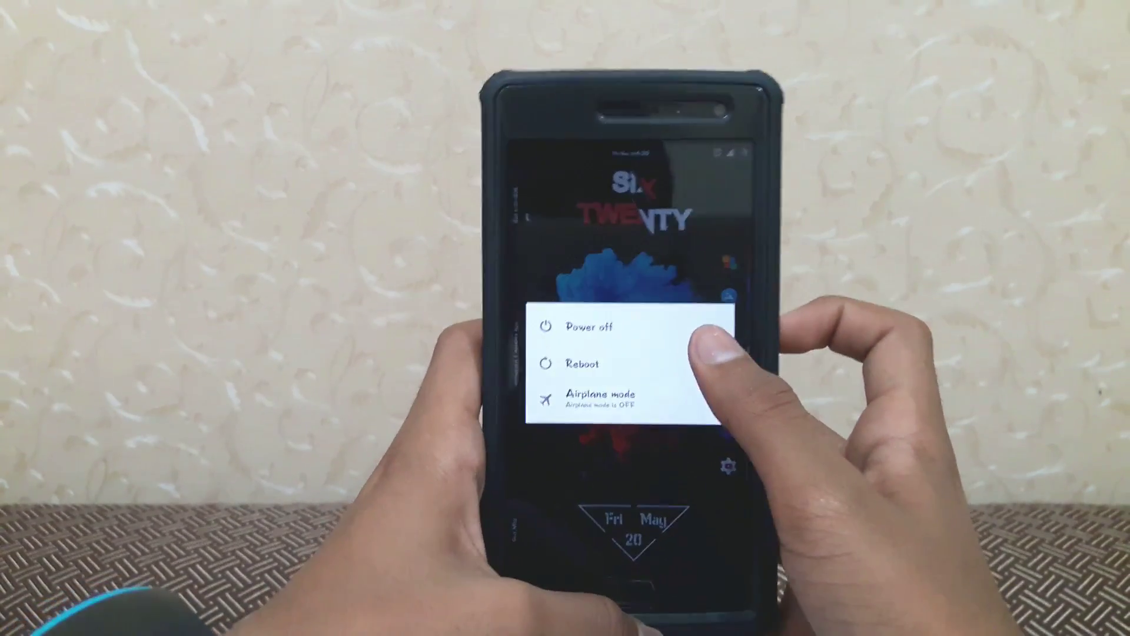
pyautogui.click(711, 333)
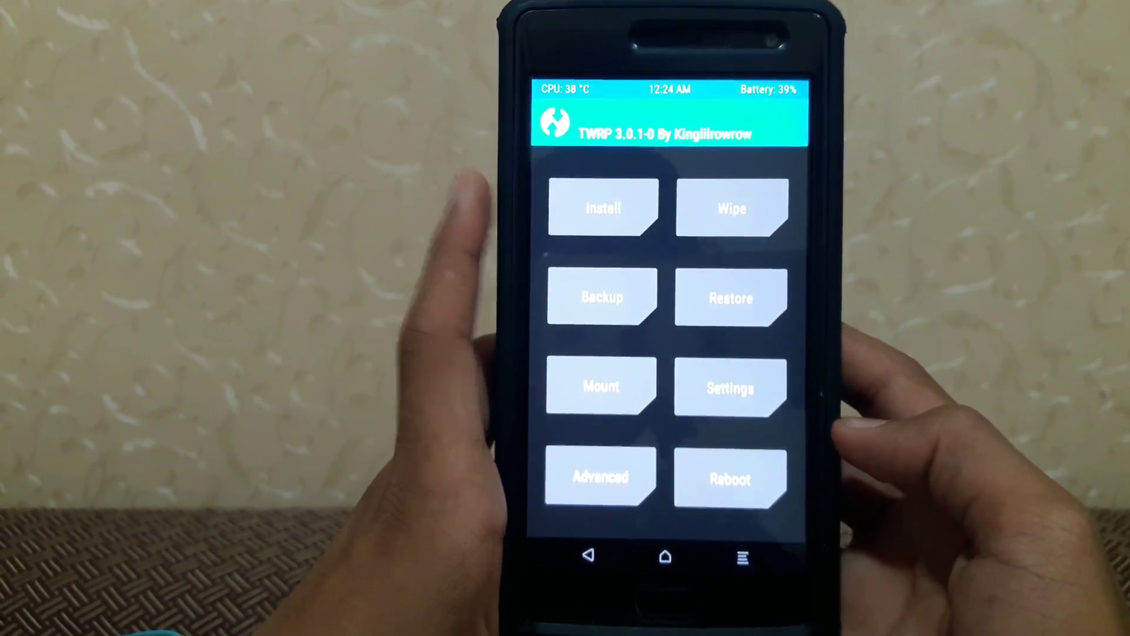
# - Flash Oxydium-MM3.0-beta-201605161946.zip from /sdcard/Tweaks
pyautogui.click(585, 213)
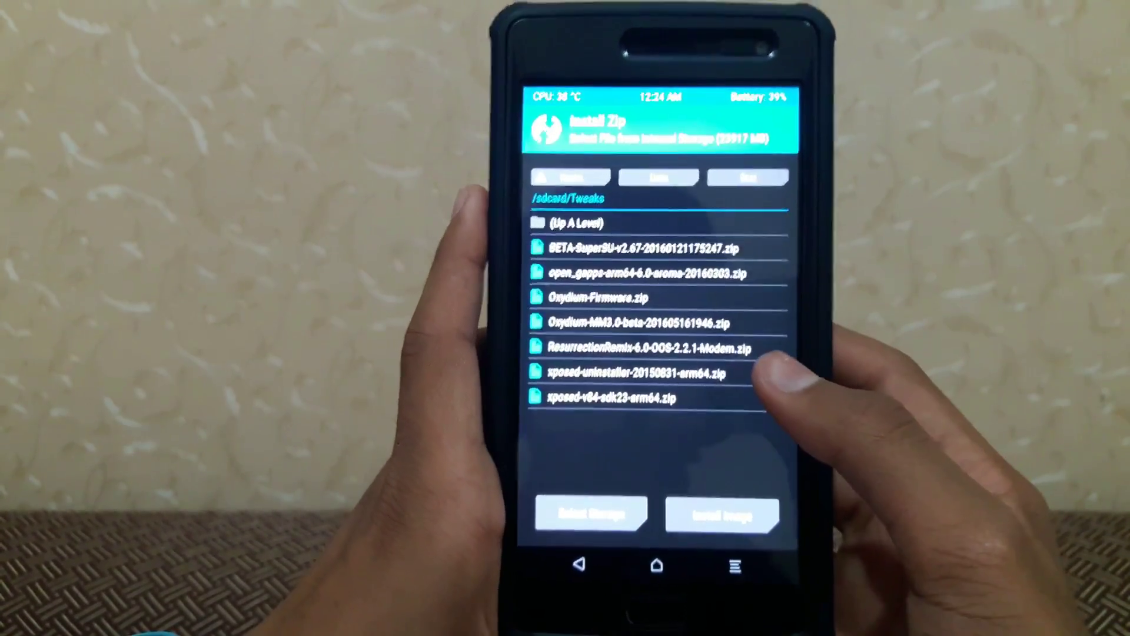
pyautogui.click(760, 324)
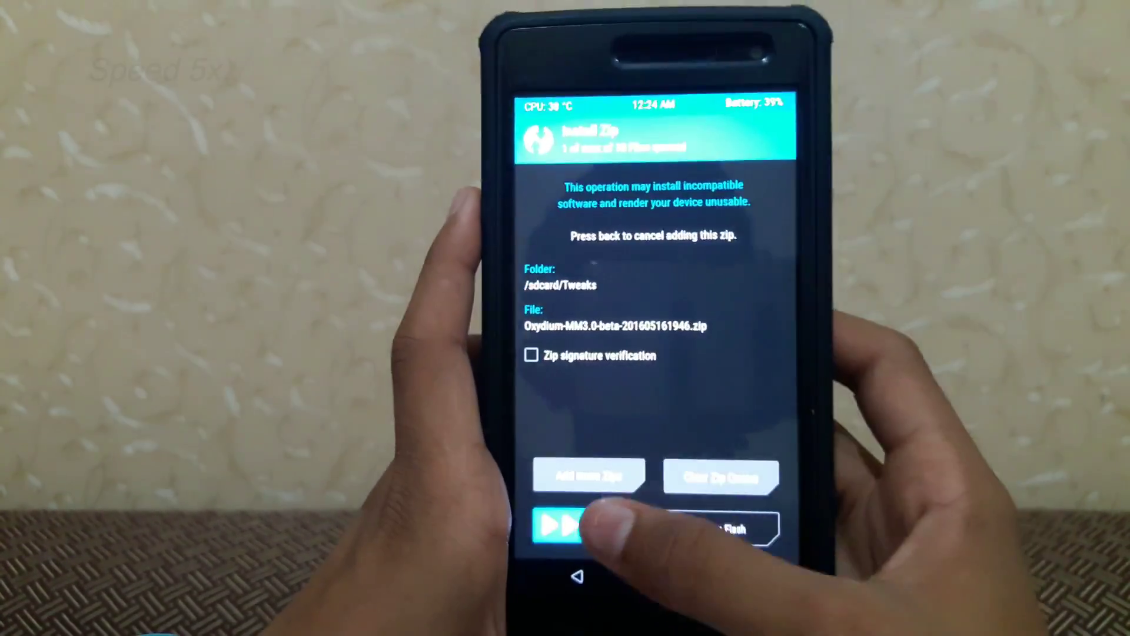
pyautogui.moveTo(548, 522); pyautogui.dragTo(759, 521)
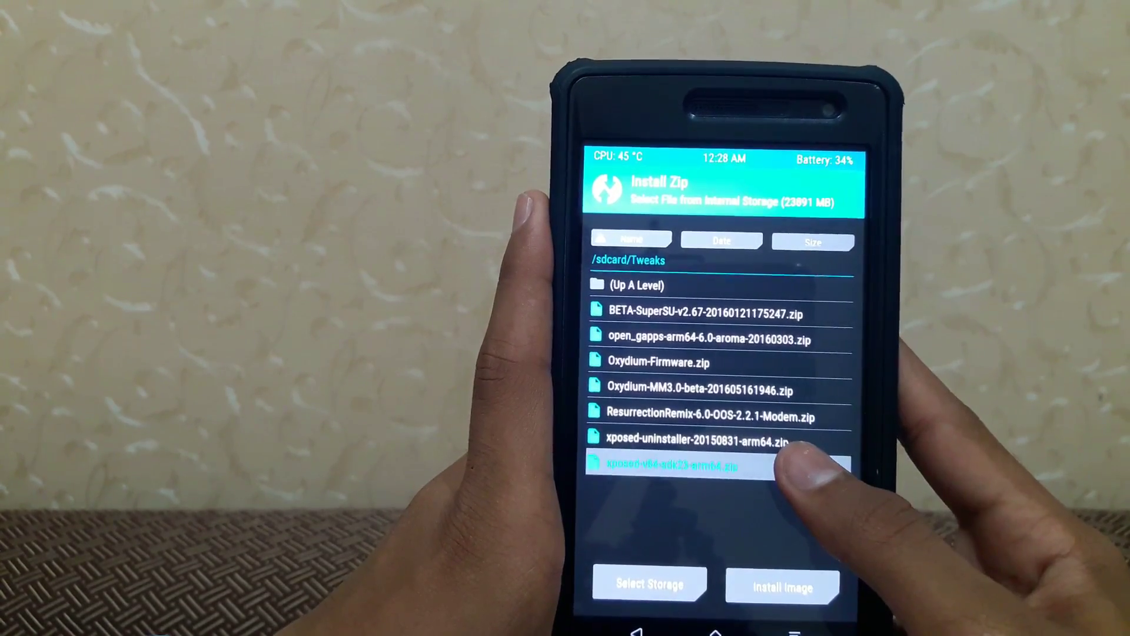
# - Flash xposed-v84-sdk23-arm64.zip and reboot into the new Oxydium system
pyautogui.moveTo(640, 593); pyautogui.dragTo(834, 593)
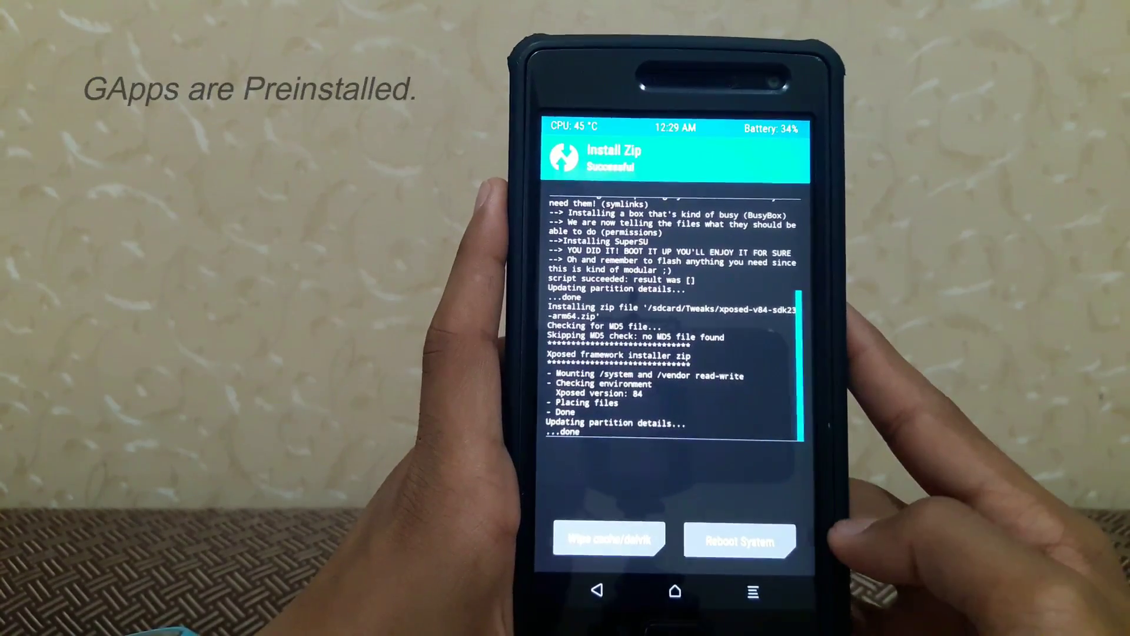
pyautogui.click(740, 541)
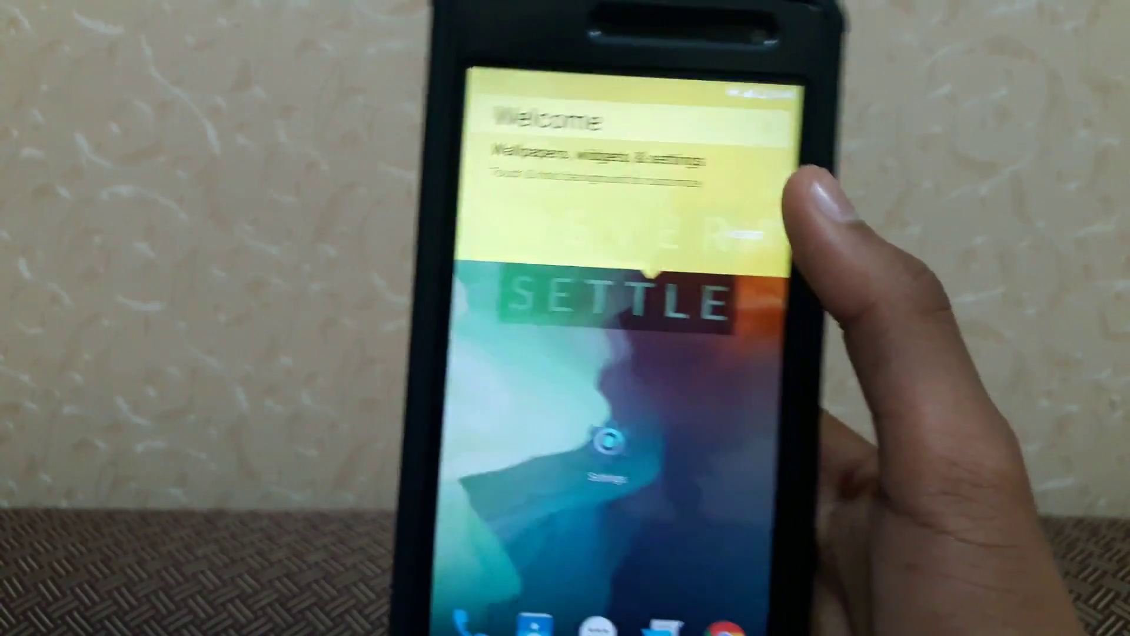
# - Dismiss the welcome cling on the Oxydium home screen
pyautogui.click(746, 234)
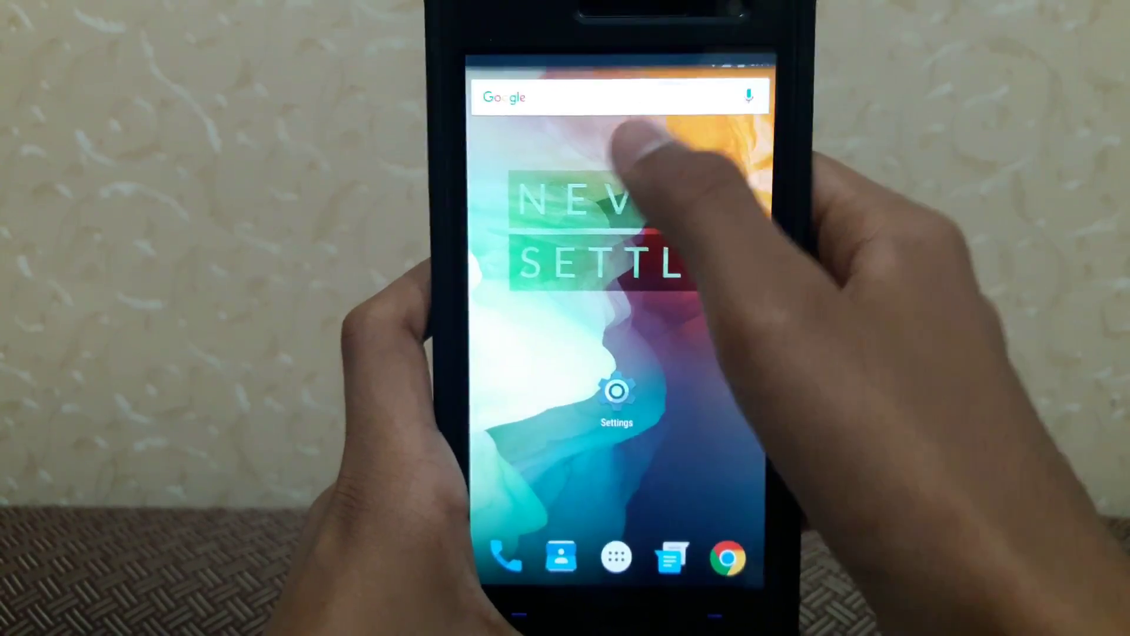
# - In Settings, tap About phone's Build number repeatedly until developer options unlock
pyautogui.moveTo(675, 58); pyautogui.dragTo(570, 244)
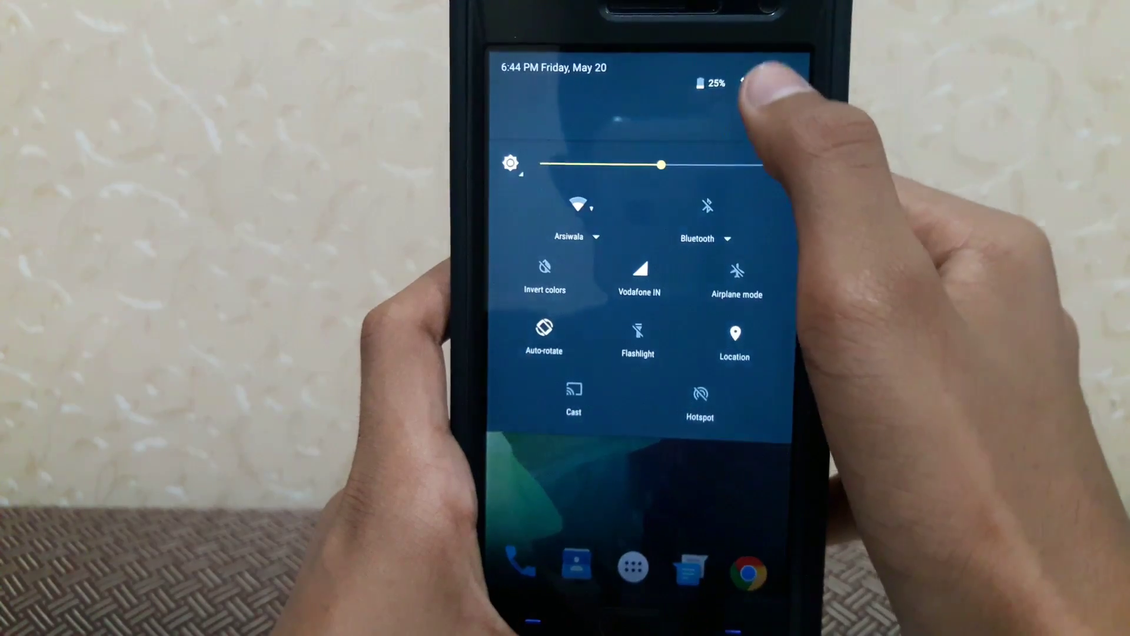
pyautogui.moveTo(760, 132); pyautogui.dragTo(769, 53)
pyautogui.click(620, 388)
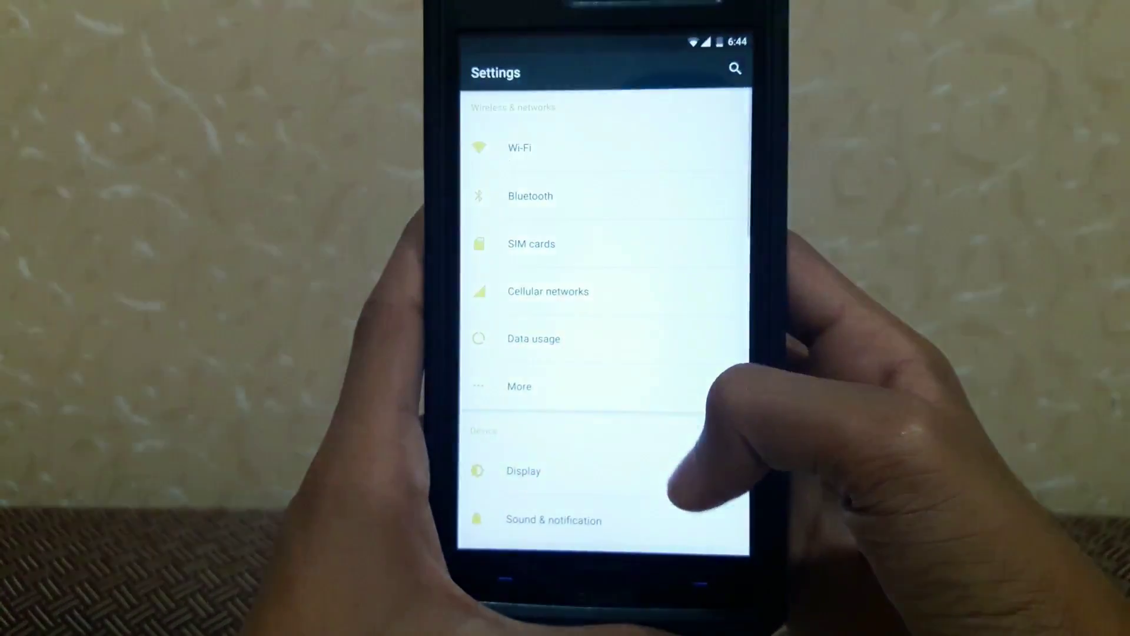
pyautogui.scroll(-5, 690, 415)
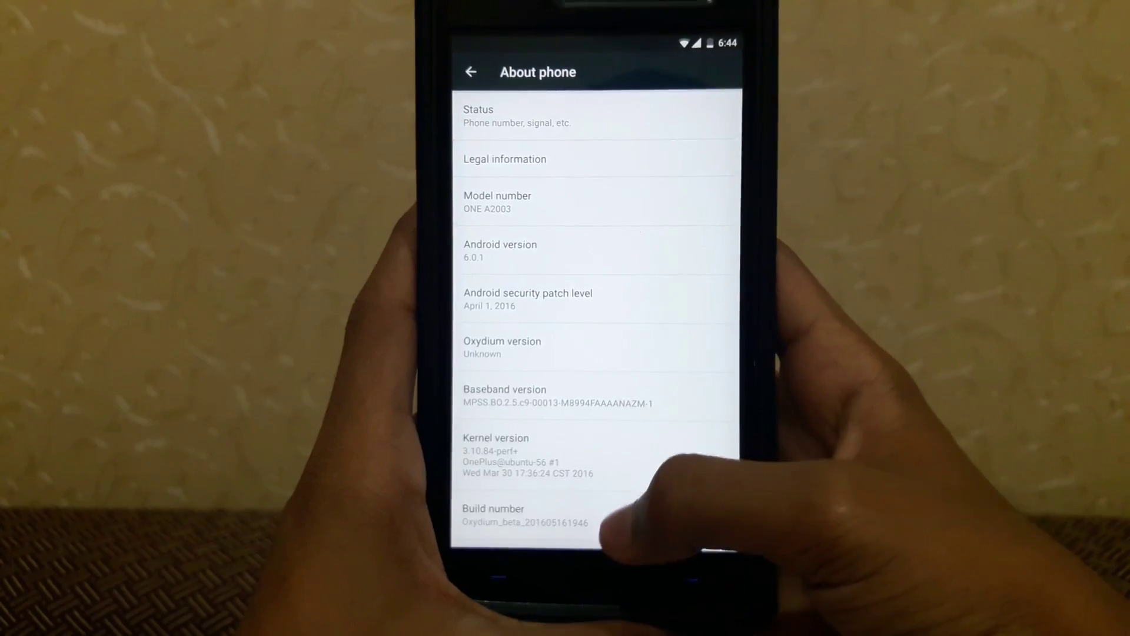
pyautogui.click(574, 516)
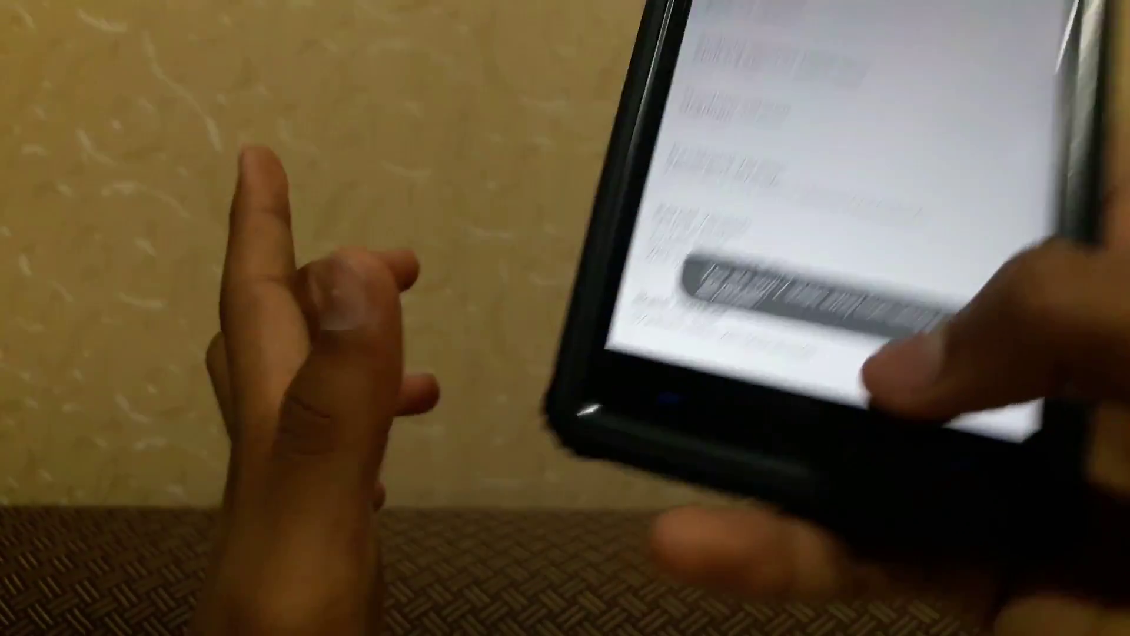
pyautogui.click(575, 516)
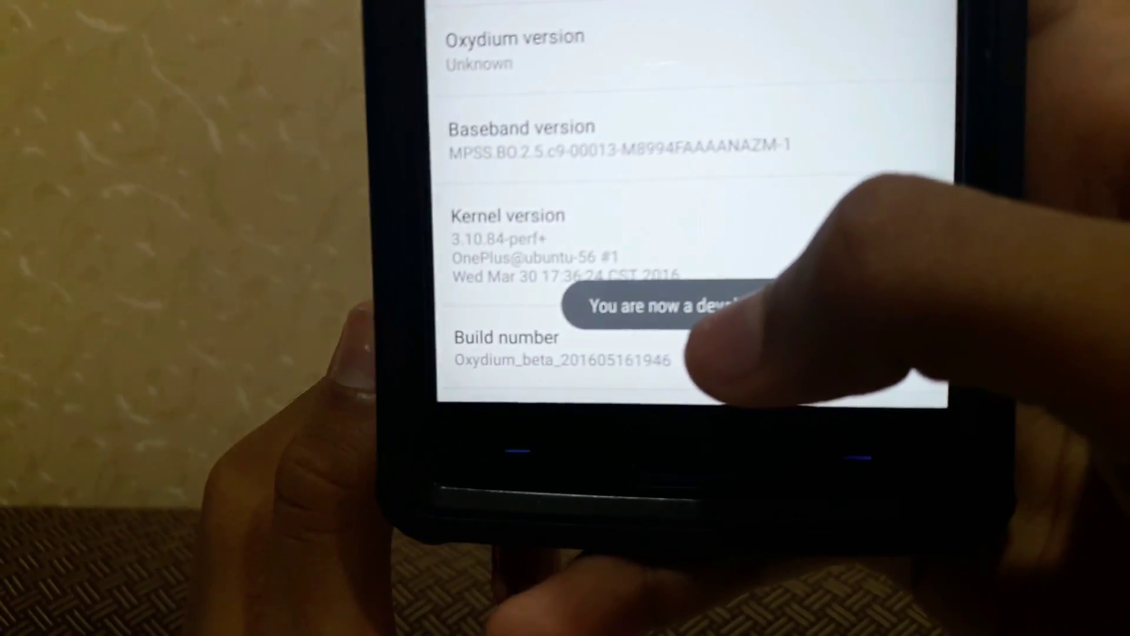